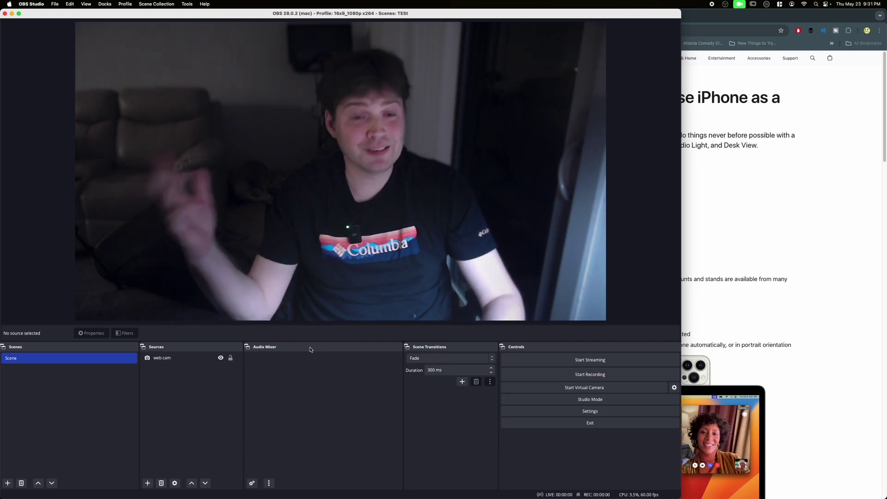
- Scroll Chrome's Continuity Camera support page to System requirements, then return to OBS Studio
left_click(747, 227)
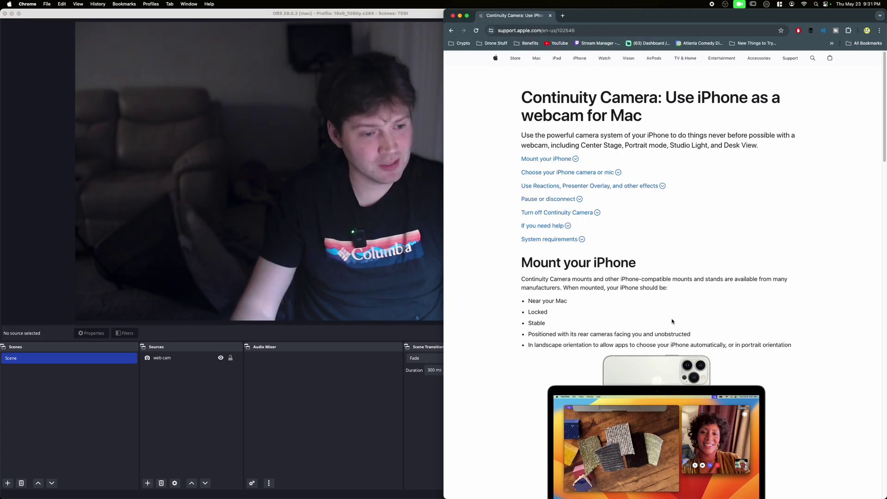
scroll(671, 319, "down", 20)
scroll(551, 195, "up", 2)
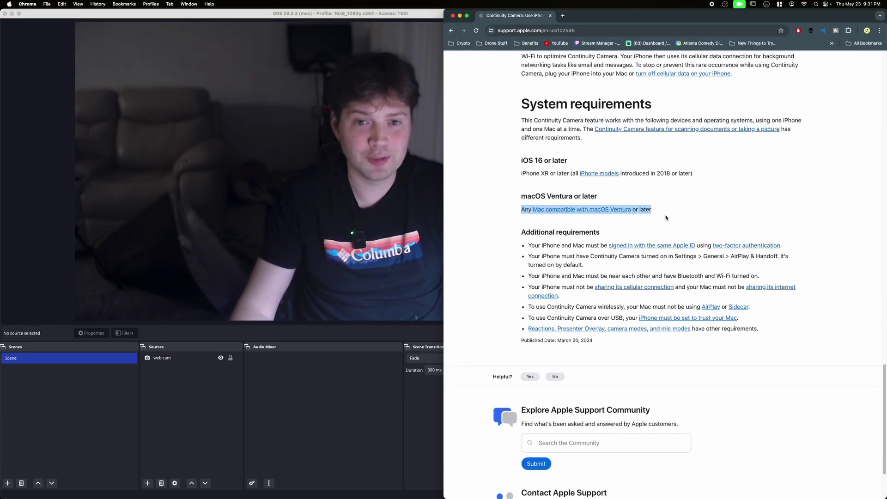
left_click(23, 152)
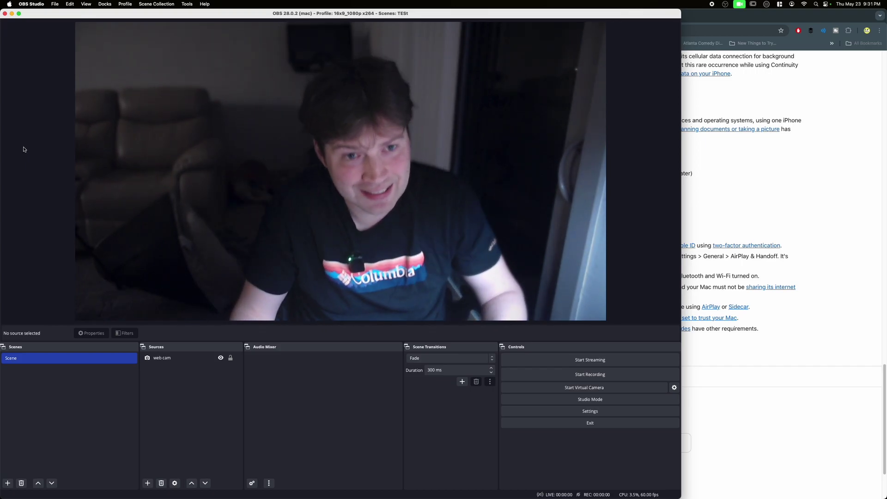
- Enable Studio Light for the HD Pro Webcam C920 from the menu-bar video effects
left_click(739, 3)
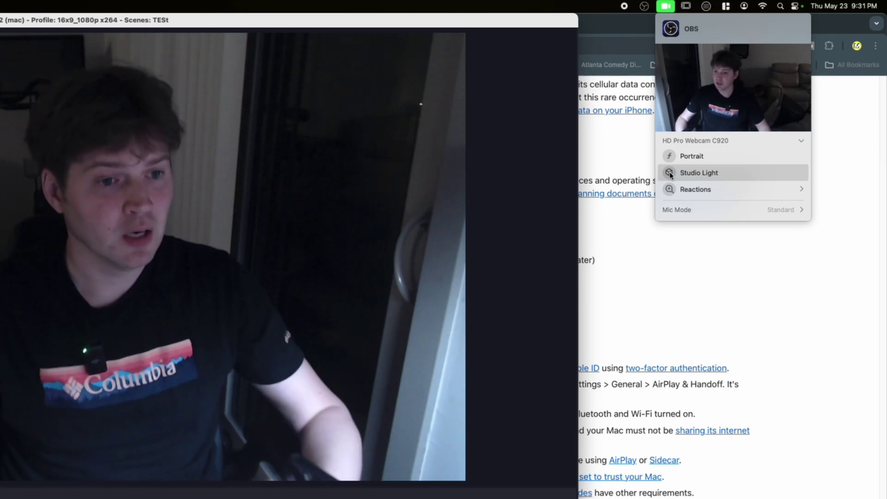
left_click(670, 174)
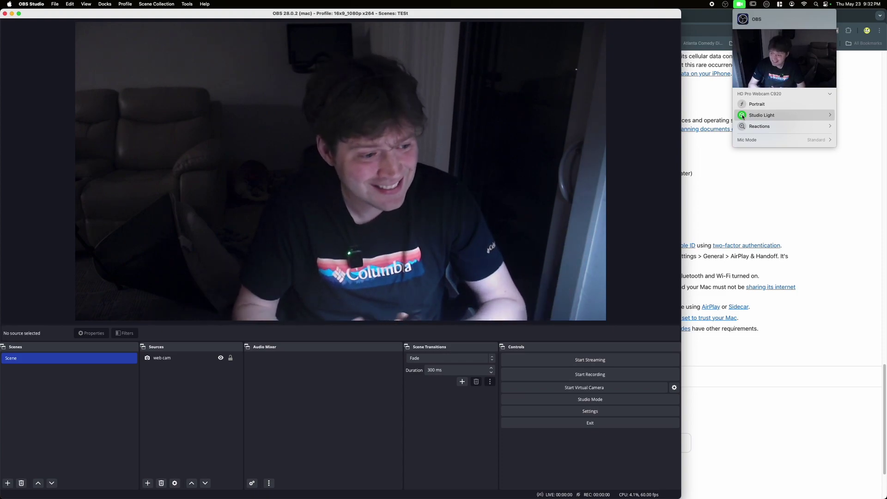
- Start recording, add a Video Capture Device source named 'iphone', and browse its device list
left_click(588, 369)
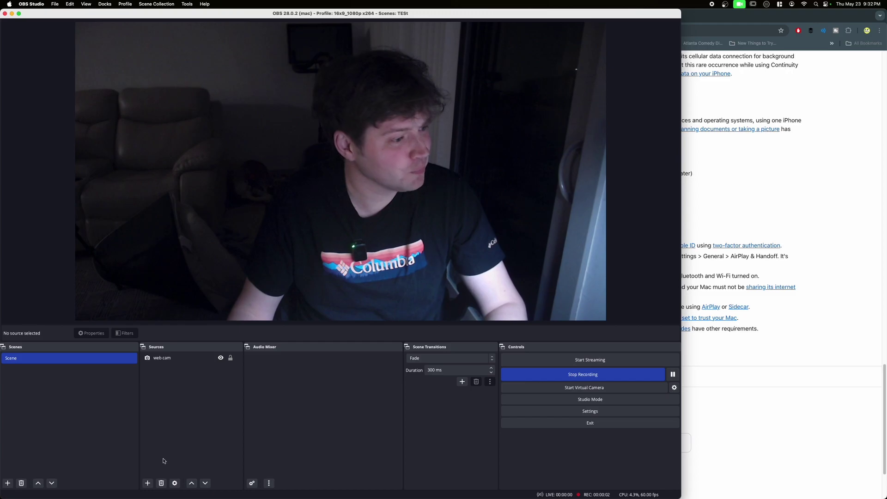
left_click(147, 483)
left_click(177, 440)
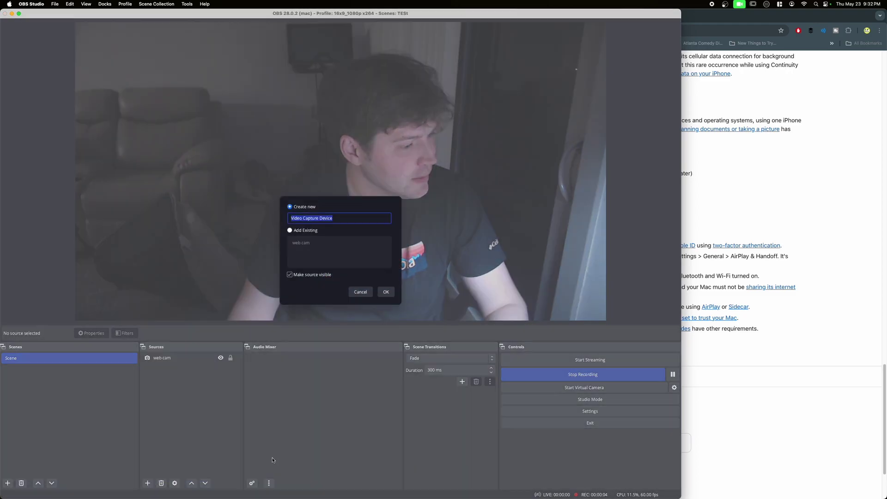
type("iphone")
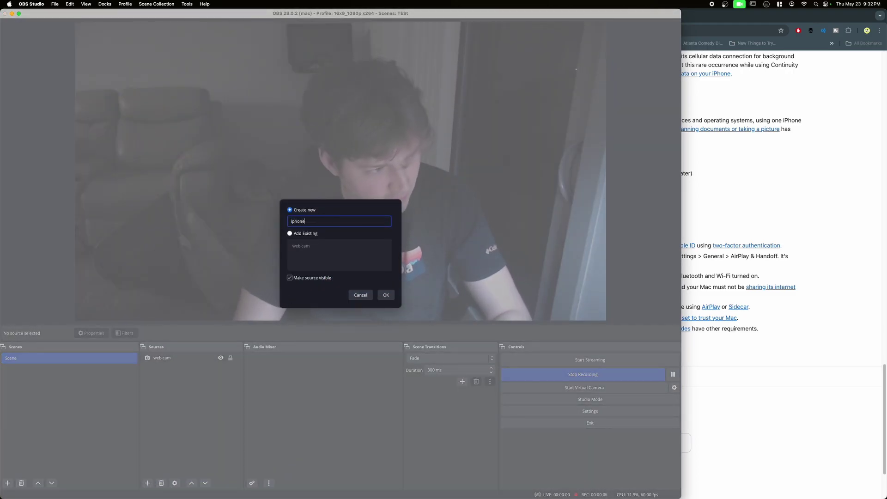
key("Return")
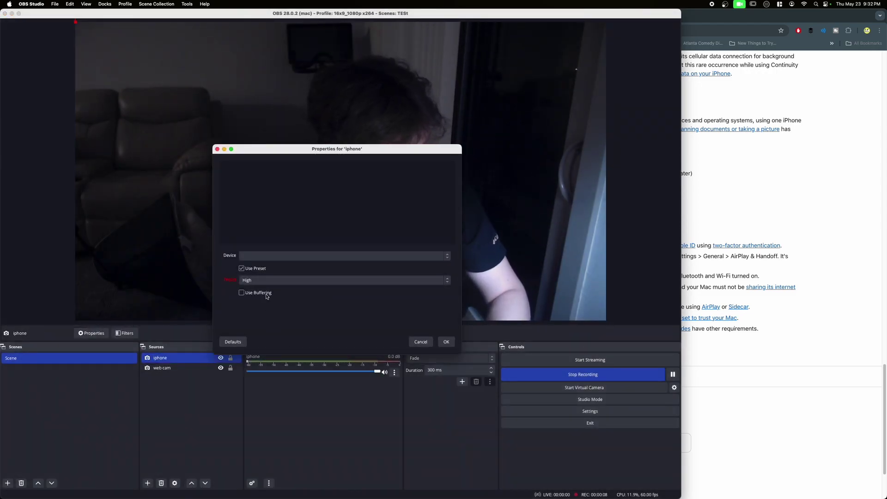
left_click(286, 255)
key("Up")
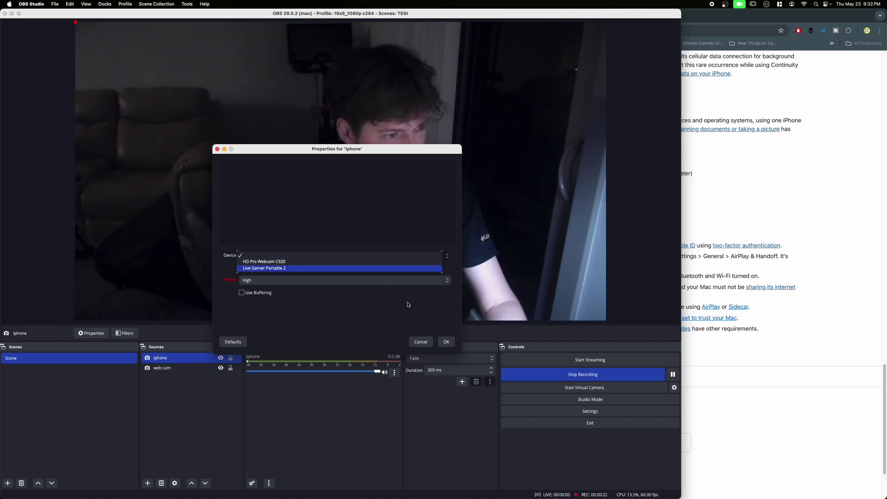
- Close the iphone source's Properties without choosing a device, then stop the recording
left_click(420, 342)
left_click(422, 342)
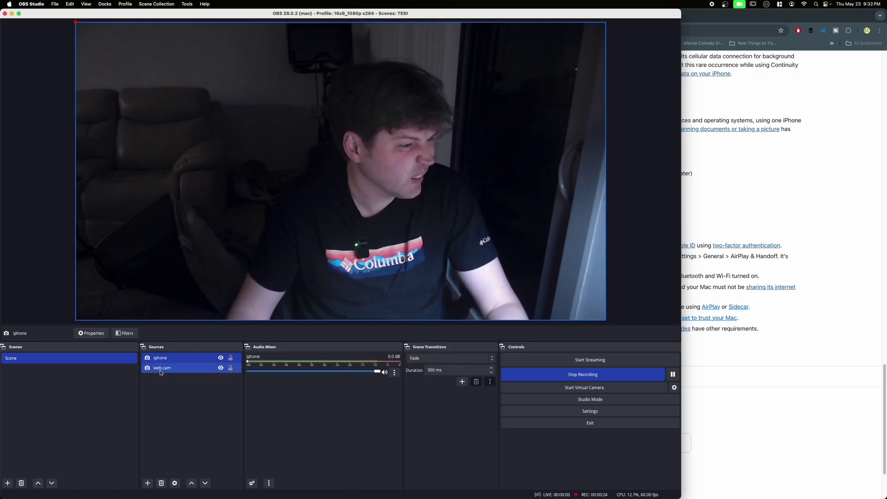
double_click(175, 362)
left_click(316, 256)
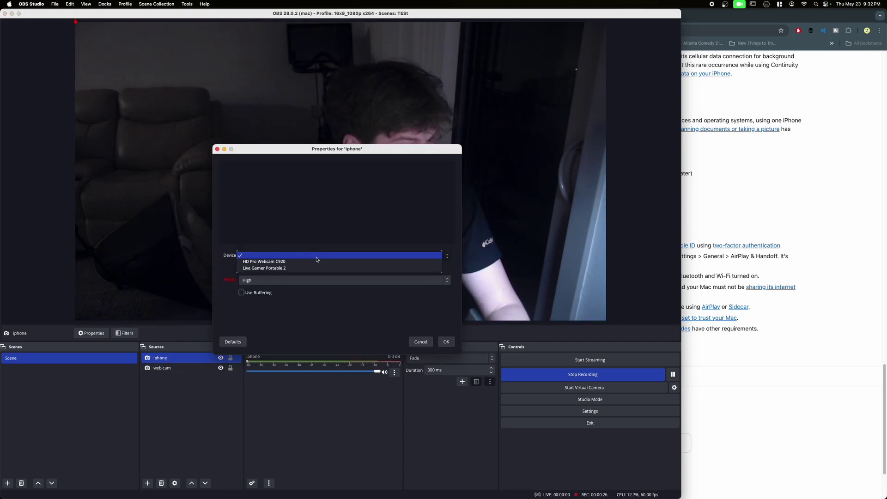
left_click(320, 255)
left_click(423, 343)
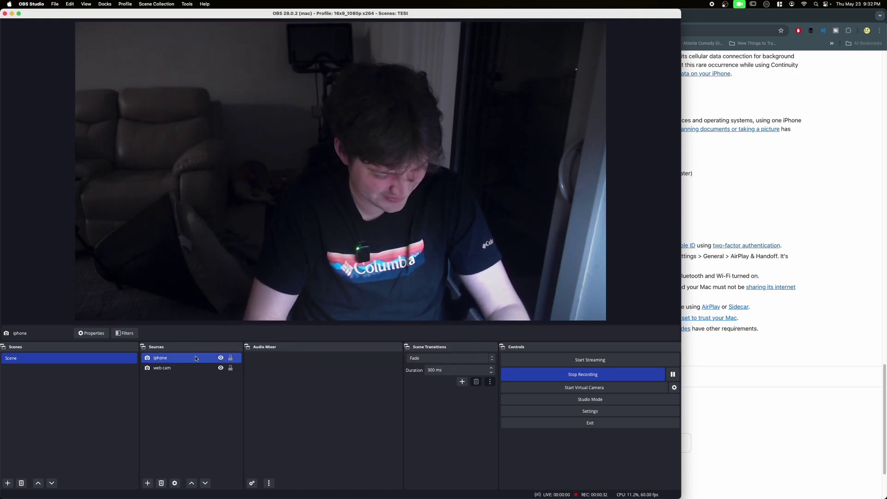
double_click(159, 357)
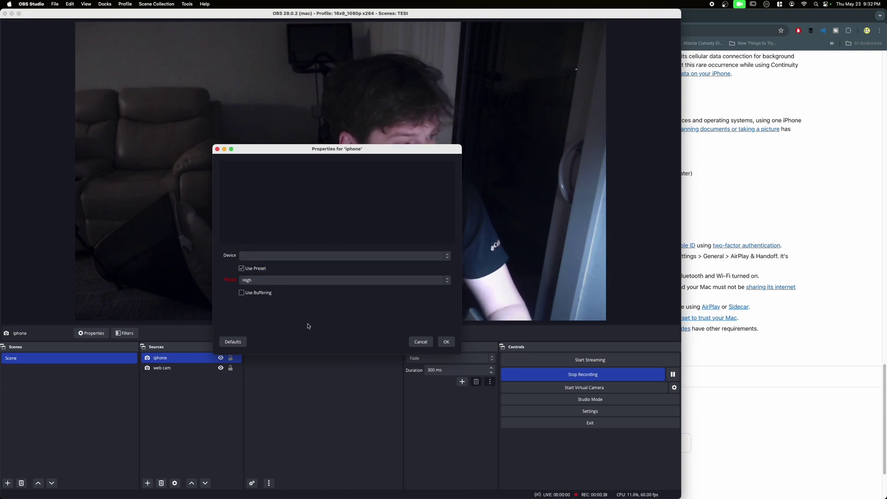
left_click(421, 342)
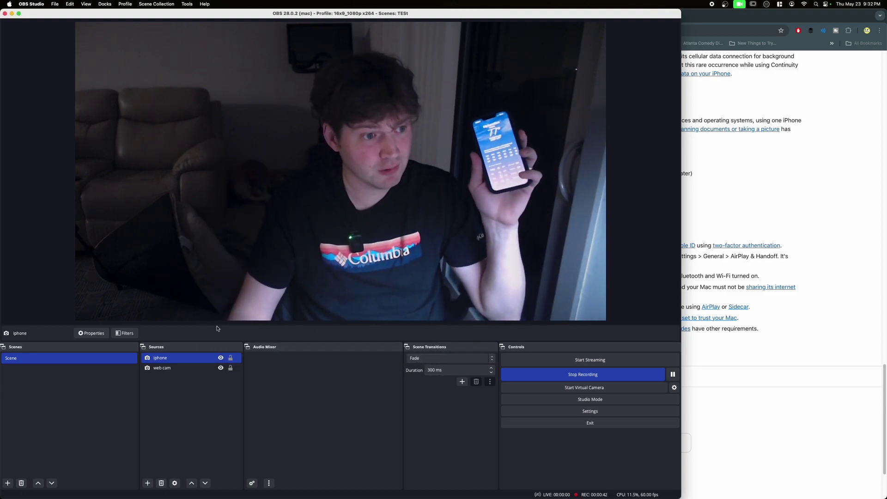
left_click(33, 4)
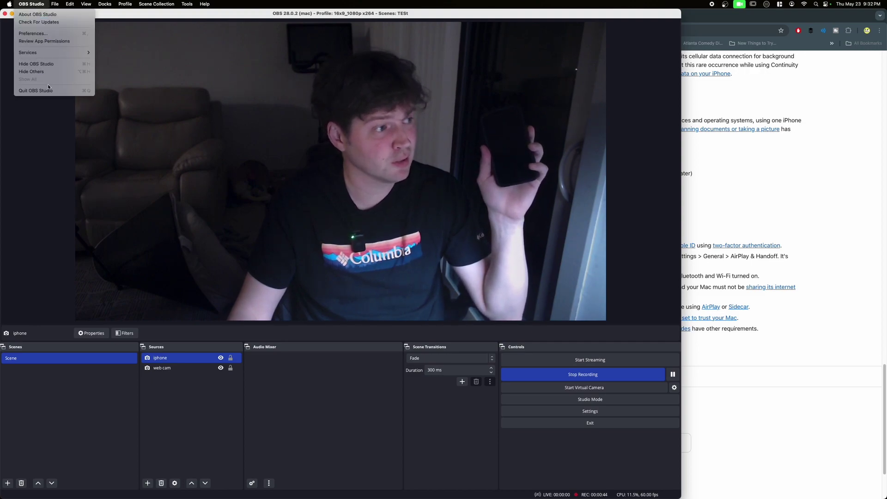
left_click(617, 373)
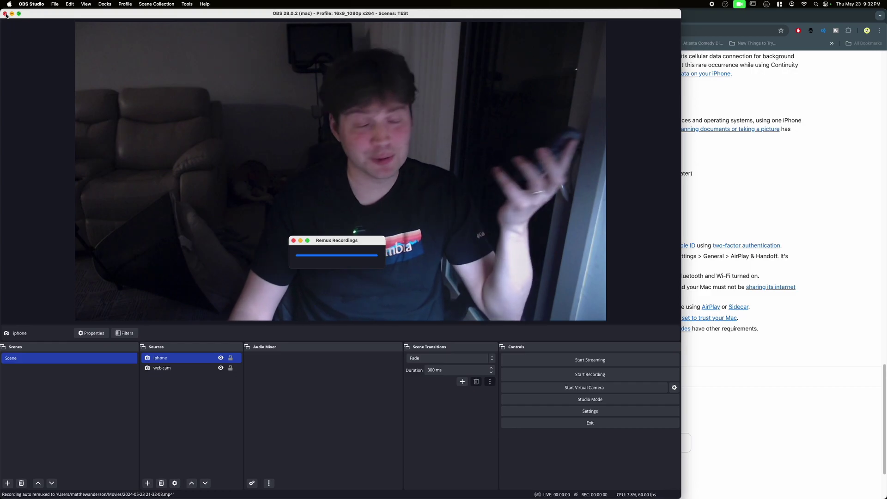
- Quit and relaunch OBS, then check the iphone source's Device list, leaving it blank
left_click(5, 13)
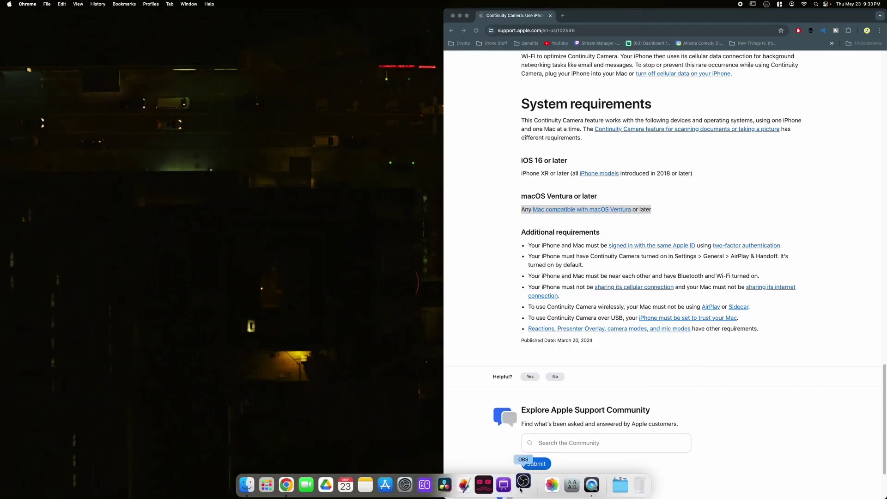
left_click(522, 485)
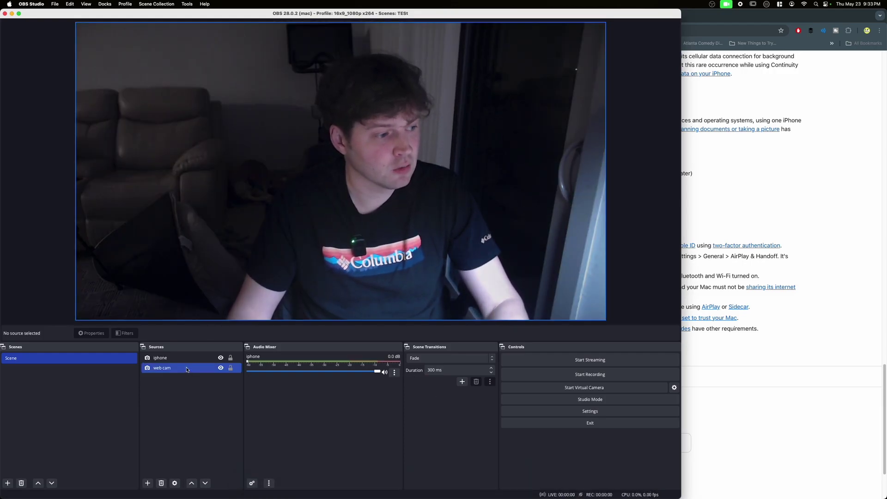
double_click(182, 358)
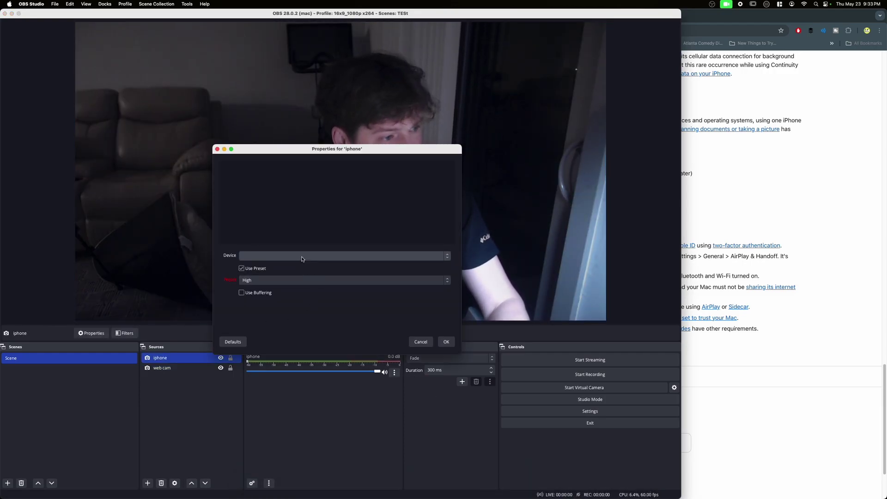
left_click(303, 256)
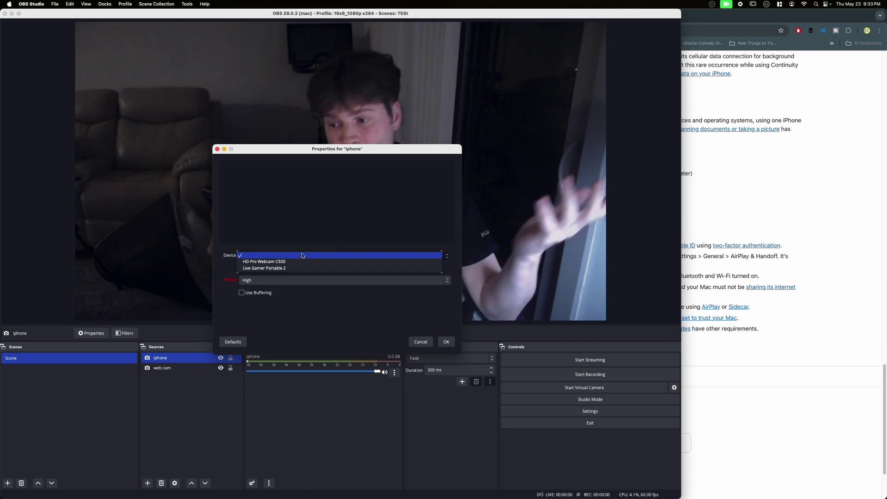
left_click(301, 256)
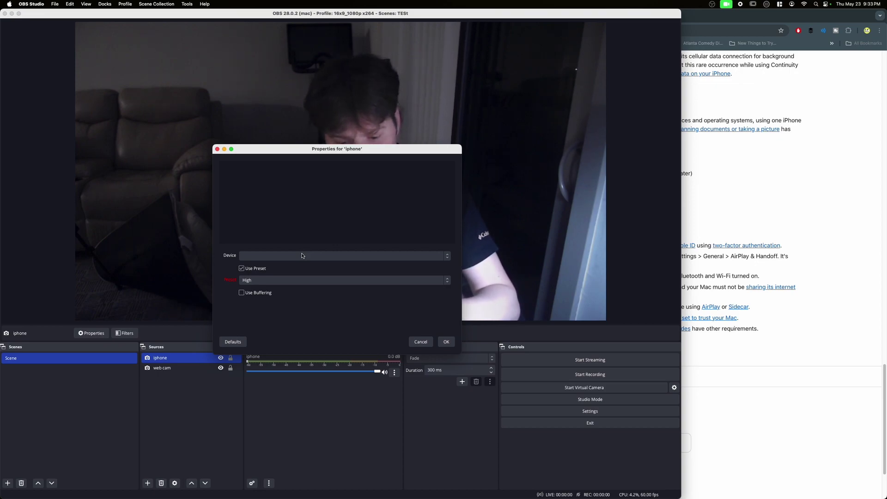
- Reopen the iphone source's properties and select the iPhone device for capture
left_click(420, 342)
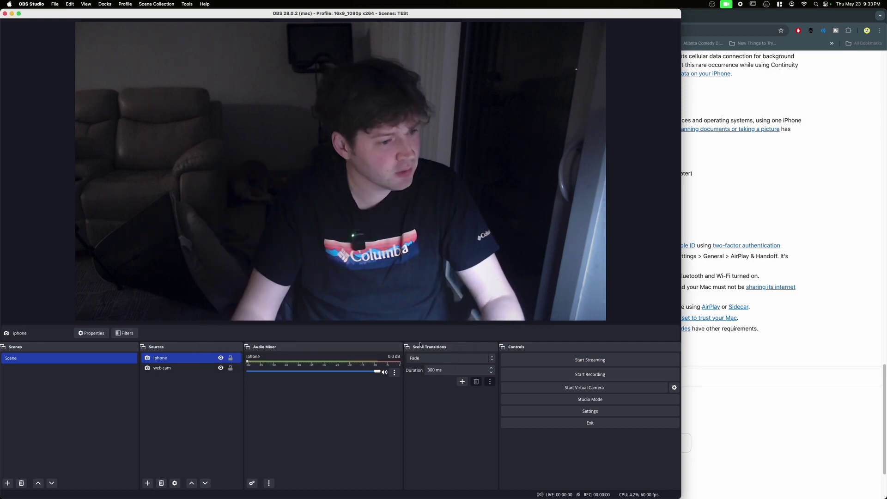
double_click(188, 358)
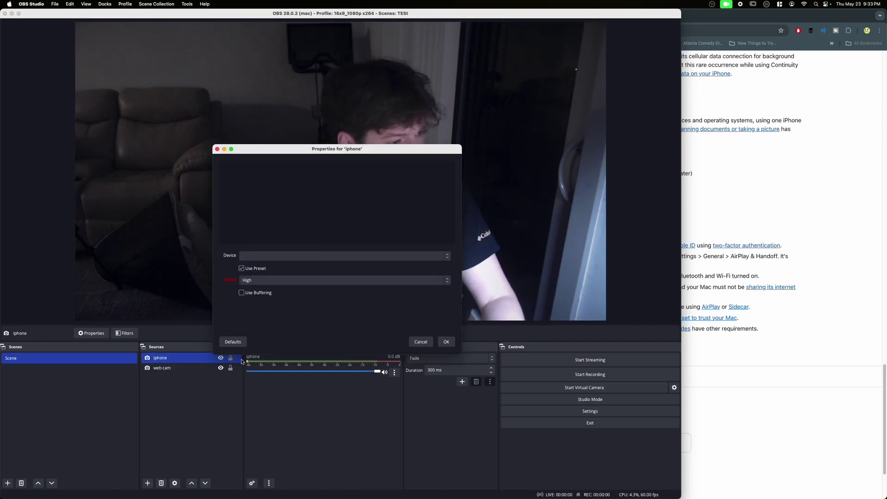
left_click(304, 256)
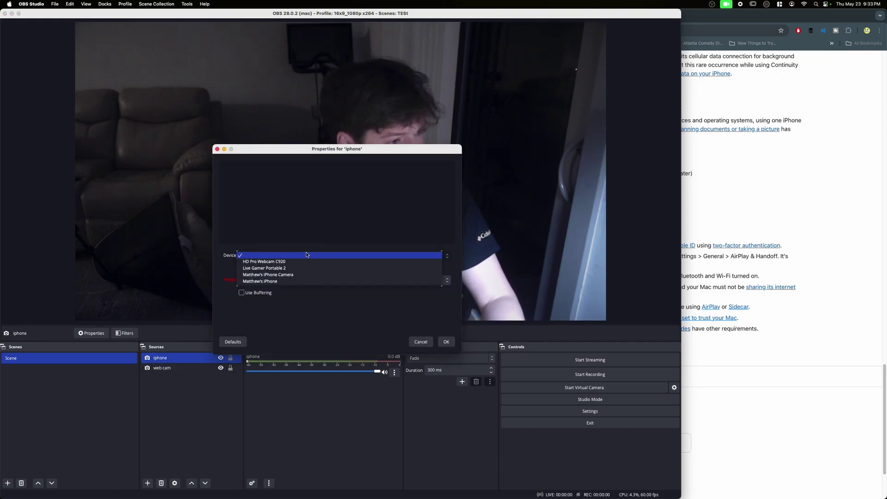
left_click(300, 281)
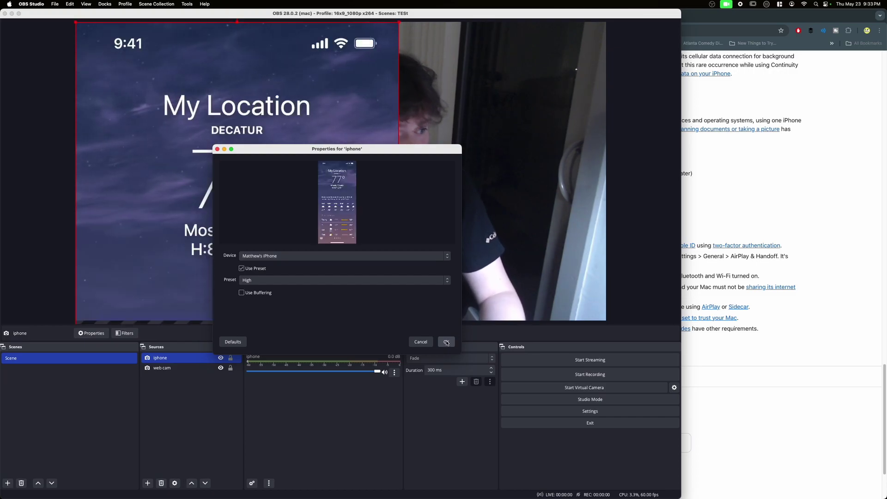
left_click(351, 260)
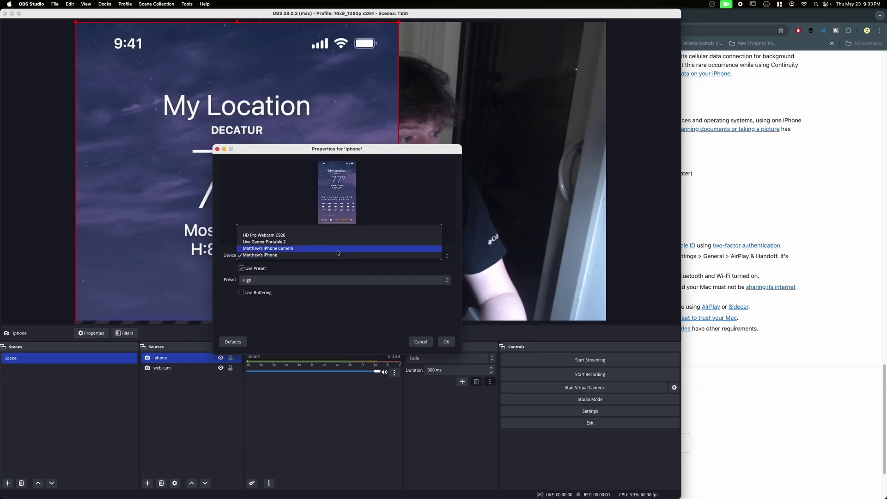
- Switch the iphone source to iPhone Camera, confirm, and toggle its visibility off and on
left_click(338, 252)
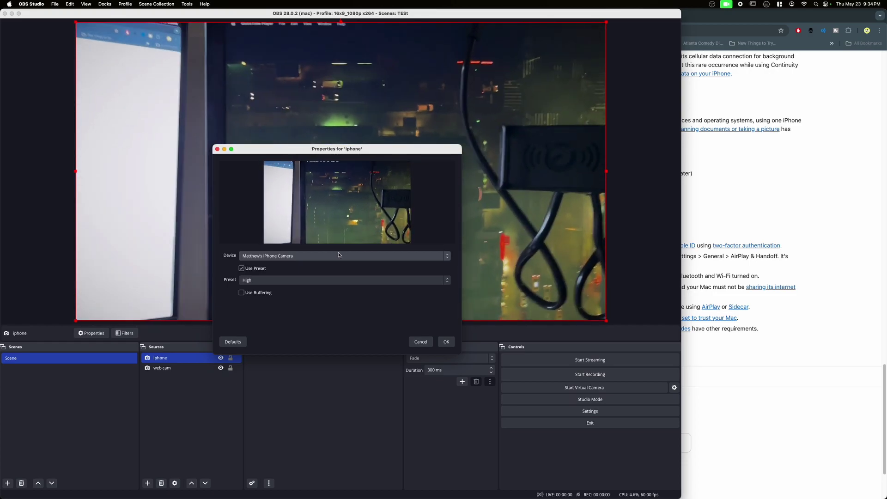
left_click(446, 341)
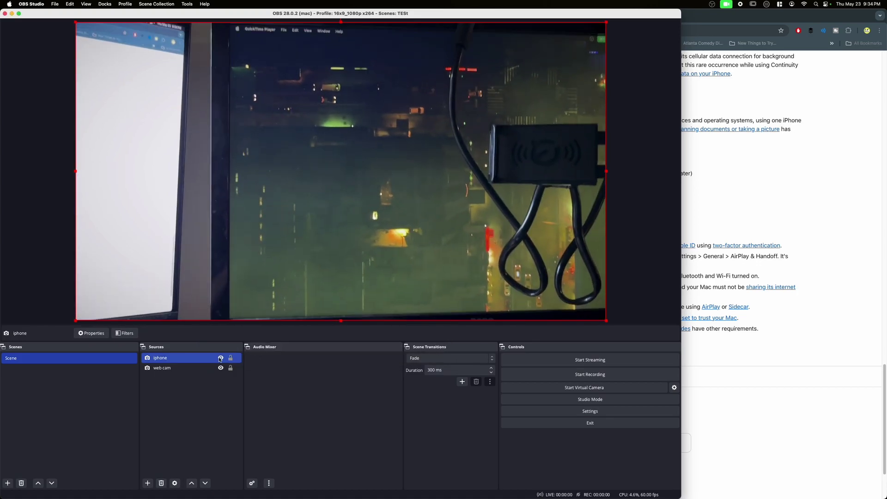
left_click(220, 359)
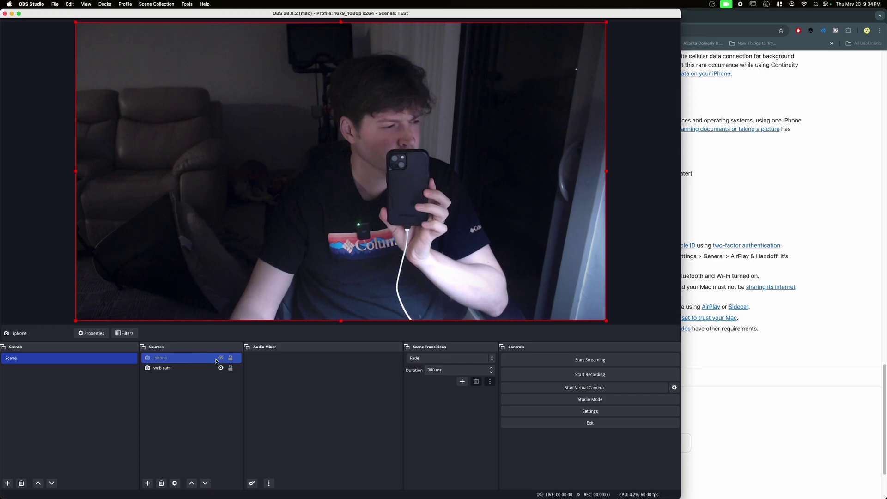
left_click(221, 358)
- Shrink the iPhone feed to a lower-right inset, then apply Transform > Fit to screen
left_click_drag(76, 22, 448, 261)
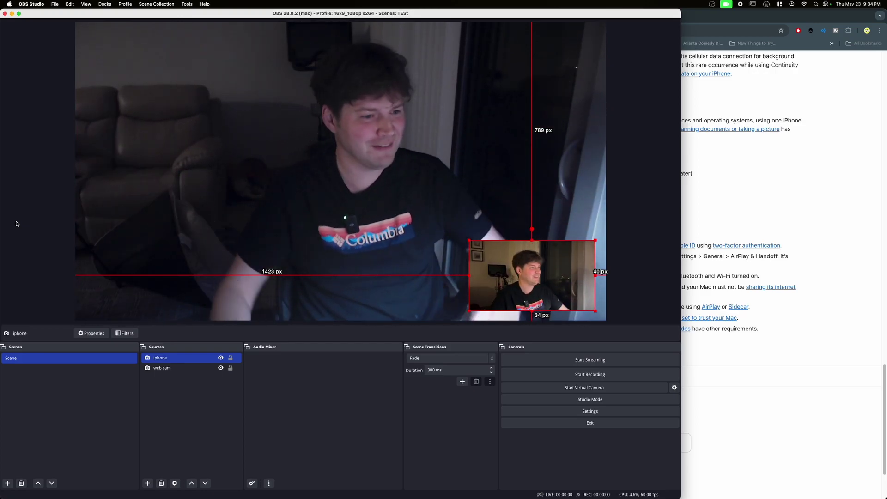
right_click(553, 300)
mouse_move(588, 206)
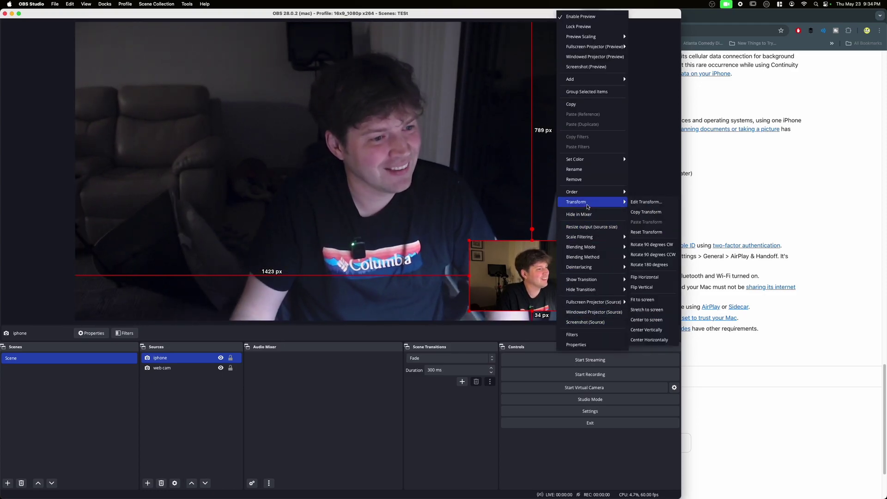
left_click(655, 299)
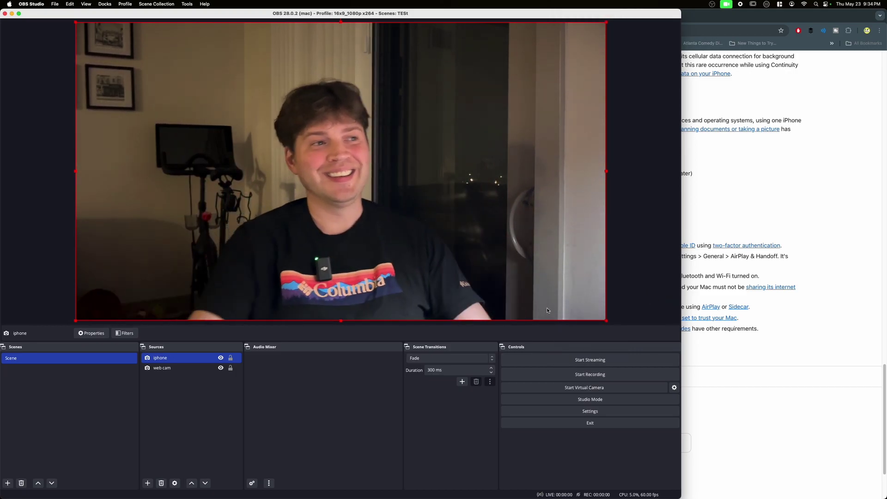
- Start recording and toggle Studio Light off and on for the iPhone Camera
left_click(596, 374)
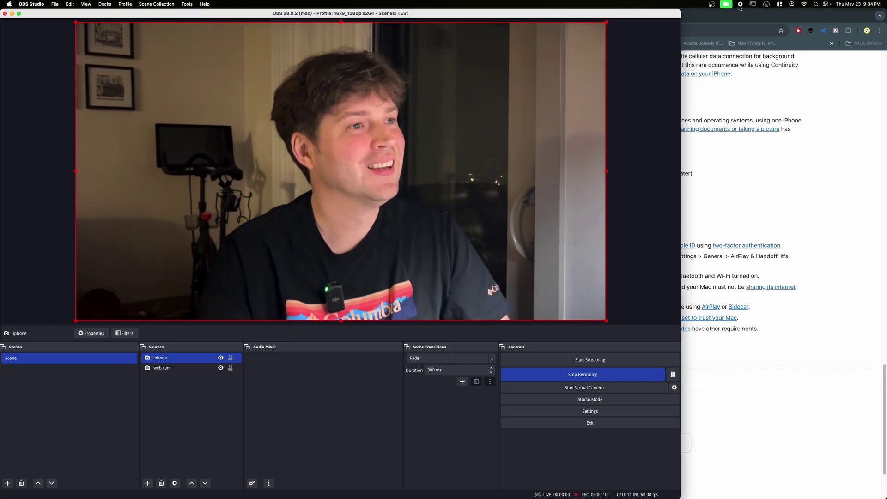
left_click(724, 5)
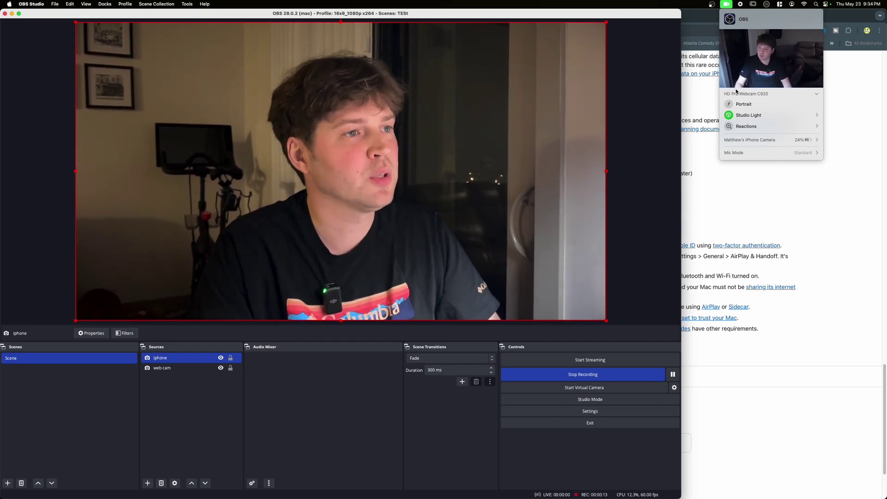
left_click(780, 141)
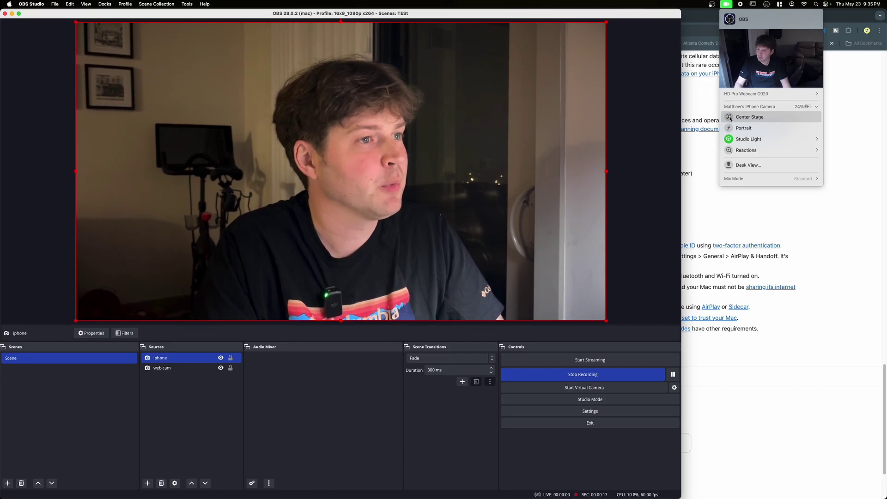
left_click(729, 144)
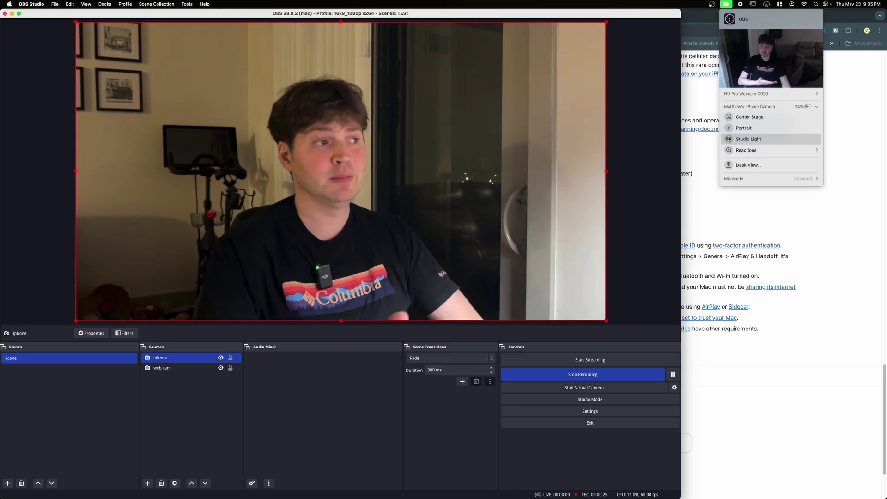
left_click(728, 139)
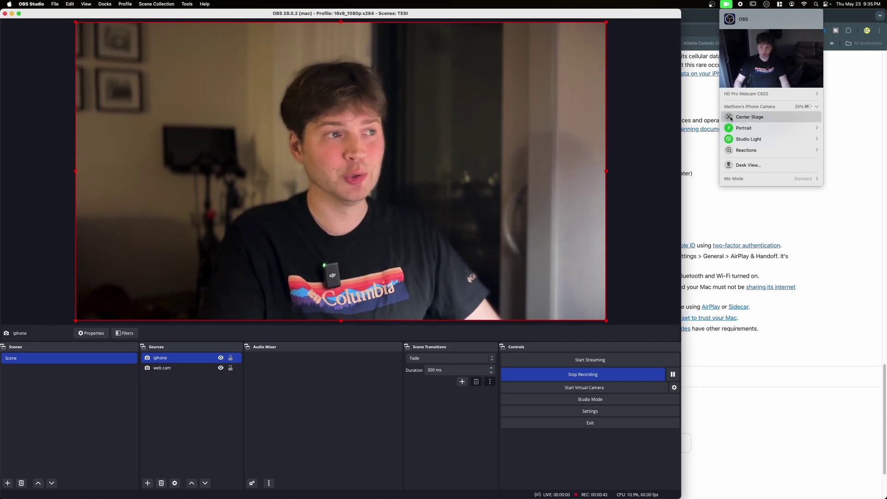
- Enable Center Stage for the iPhone Camera and expand its Main and Ultra Wide options
left_click(731, 118)
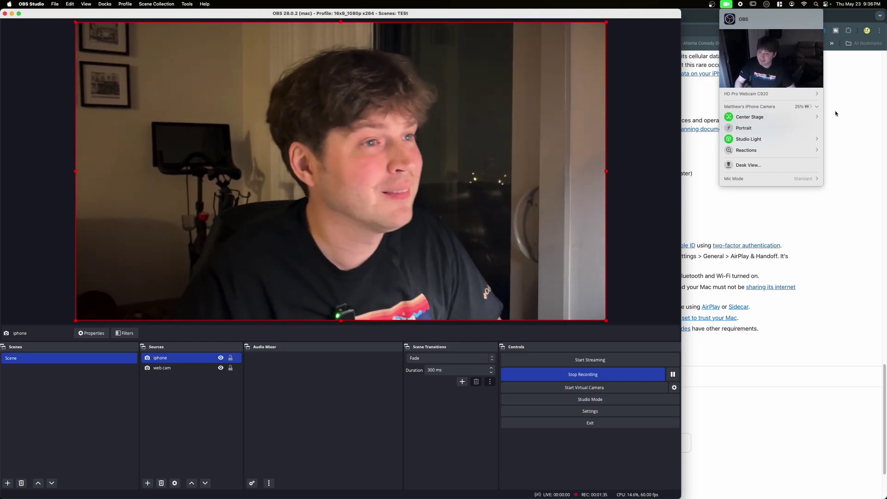
left_click(817, 118)
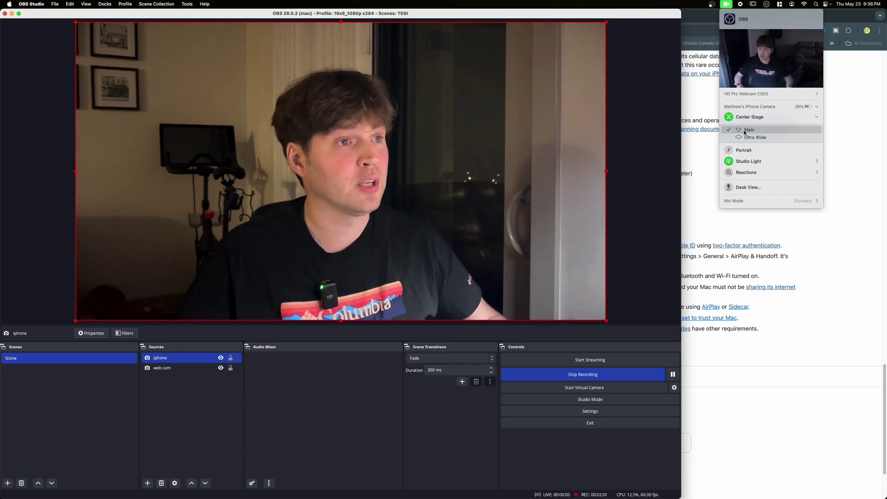
- Hide the iphone source to reveal the webcam feed, then switch off Studio Light in Video Effects
left_click(220, 358)
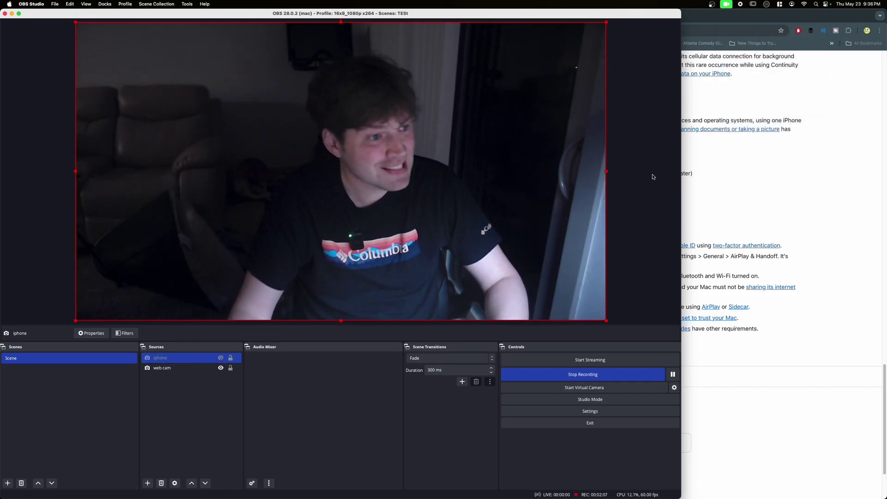
left_click(726, 4)
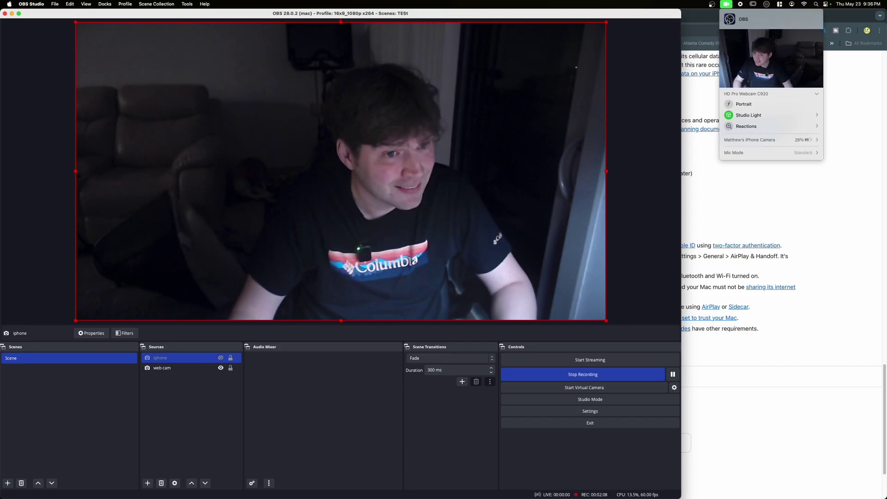
left_click(728, 118)
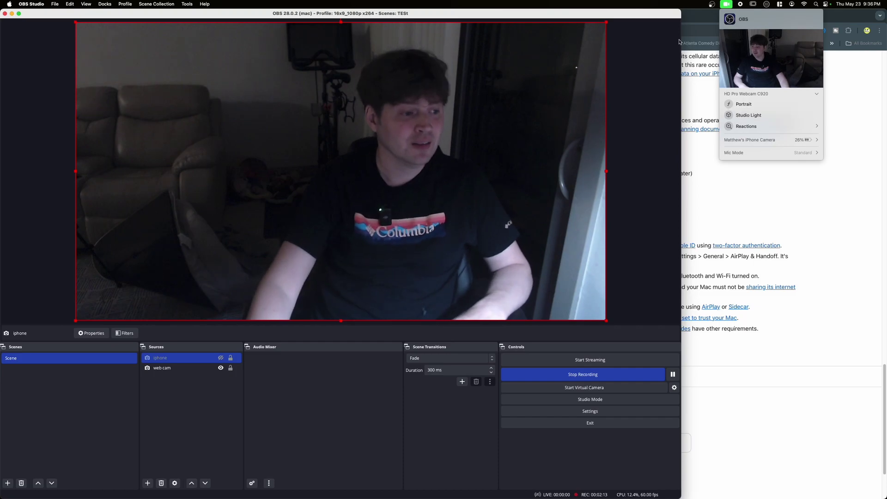
- Make the iphone source visible again so the iPhone feed fills the preview canvas
left_click(222, 358)
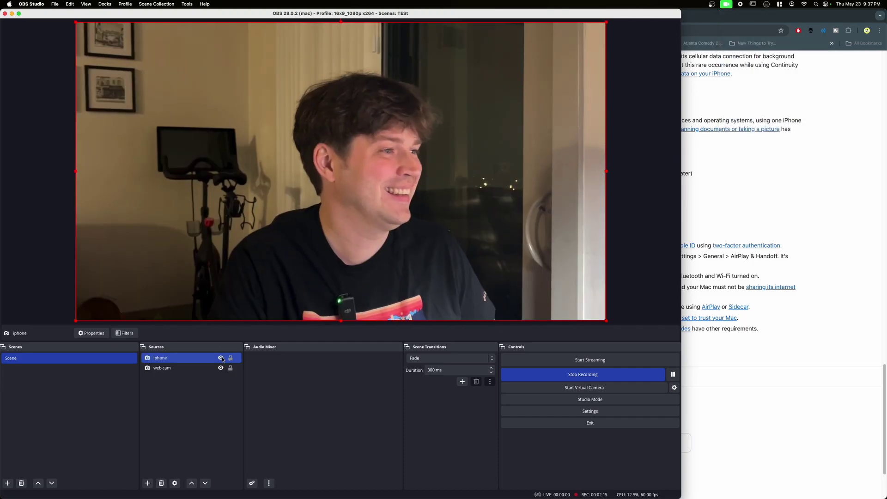